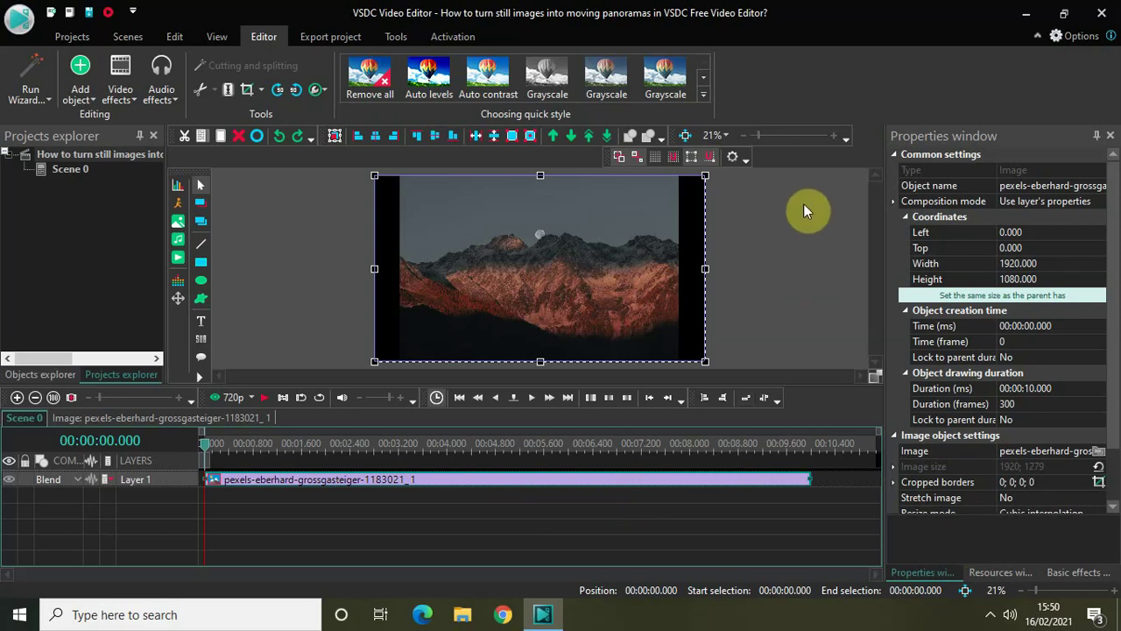
- Zoom the scene view out from 21% to 10% to show space around the photo
drag(759, 138, 755, 137)
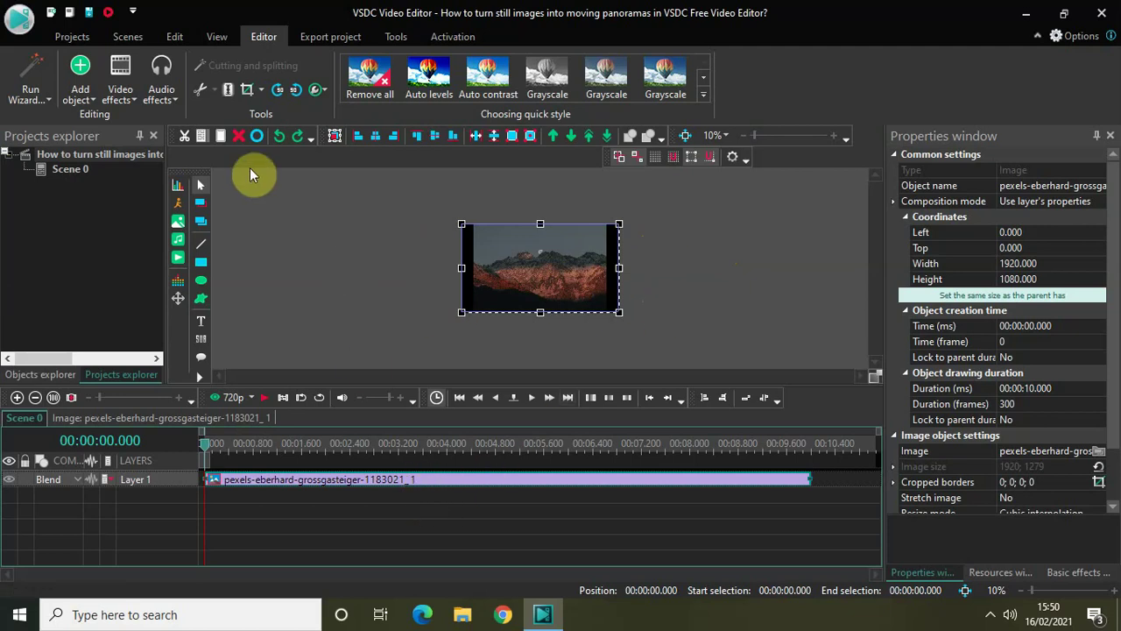
- Crop the sky and dark foreground off the photo, leaving borders 0; 298; 0; 353
click(246, 91)
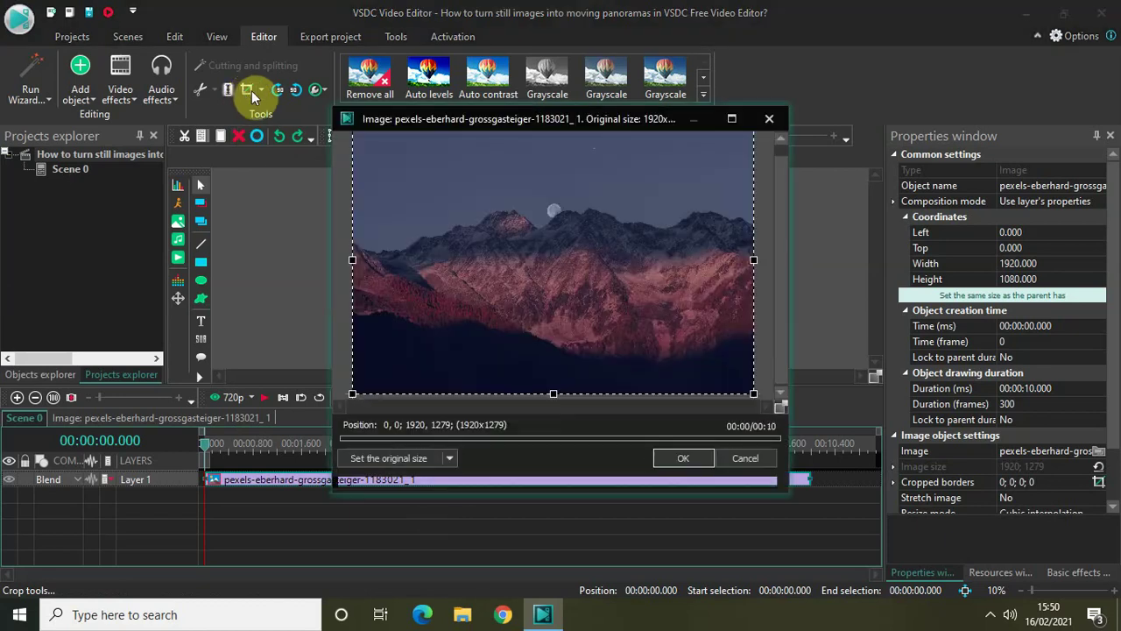
drag(780, 230, 779, 195)
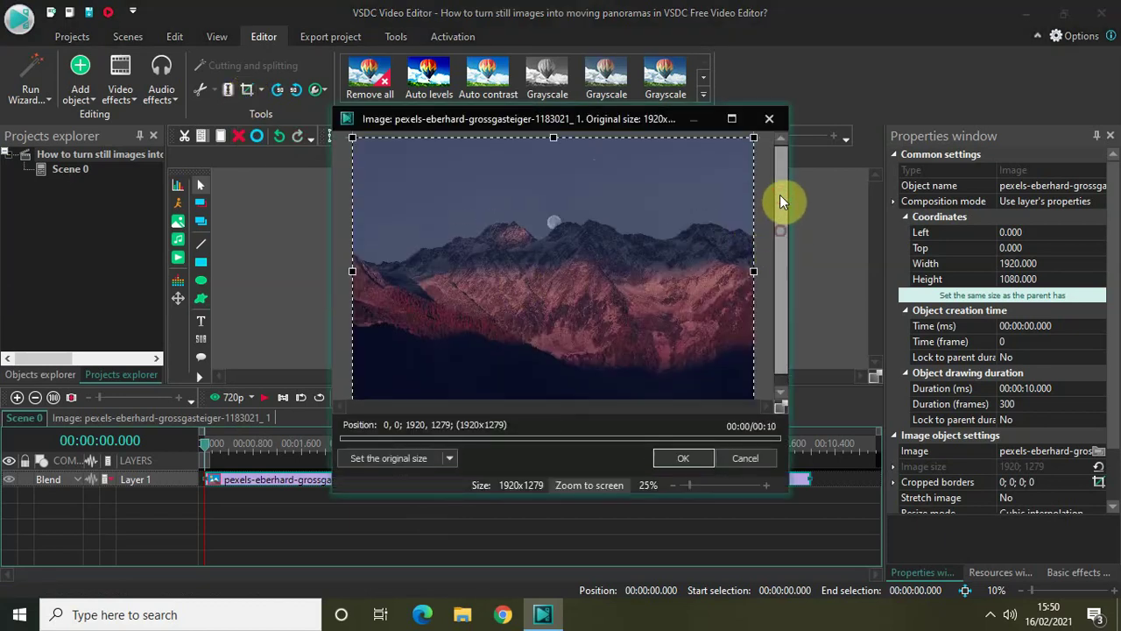
drag(552, 138, 553, 199)
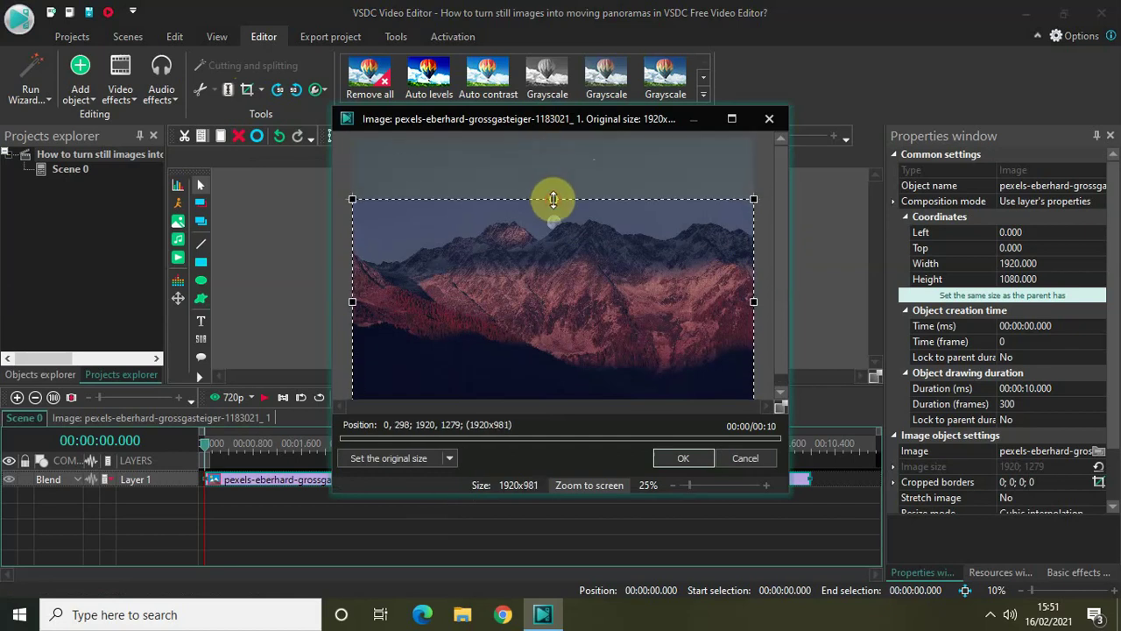
drag(781, 233, 782, 302)
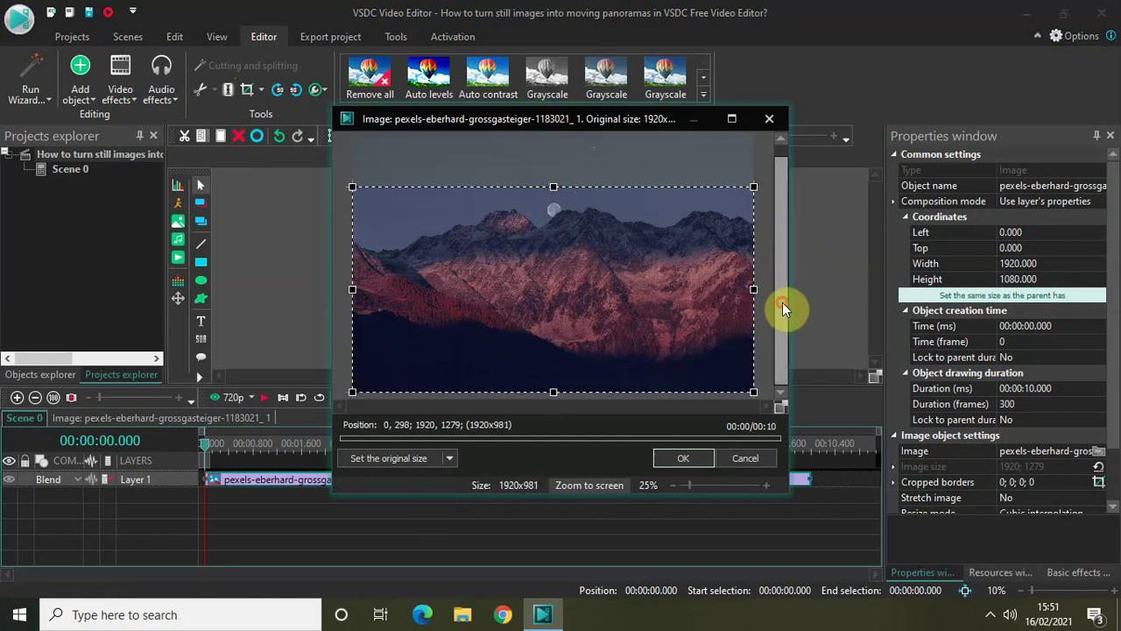
drag(556, 391, 553, 318)
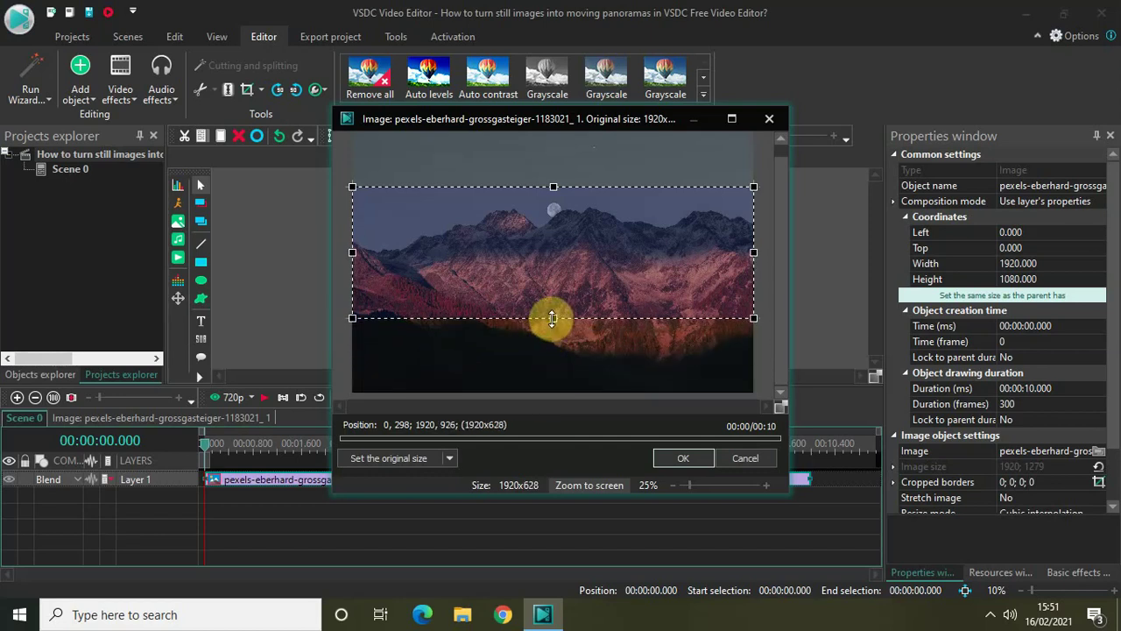
click(665, 454)
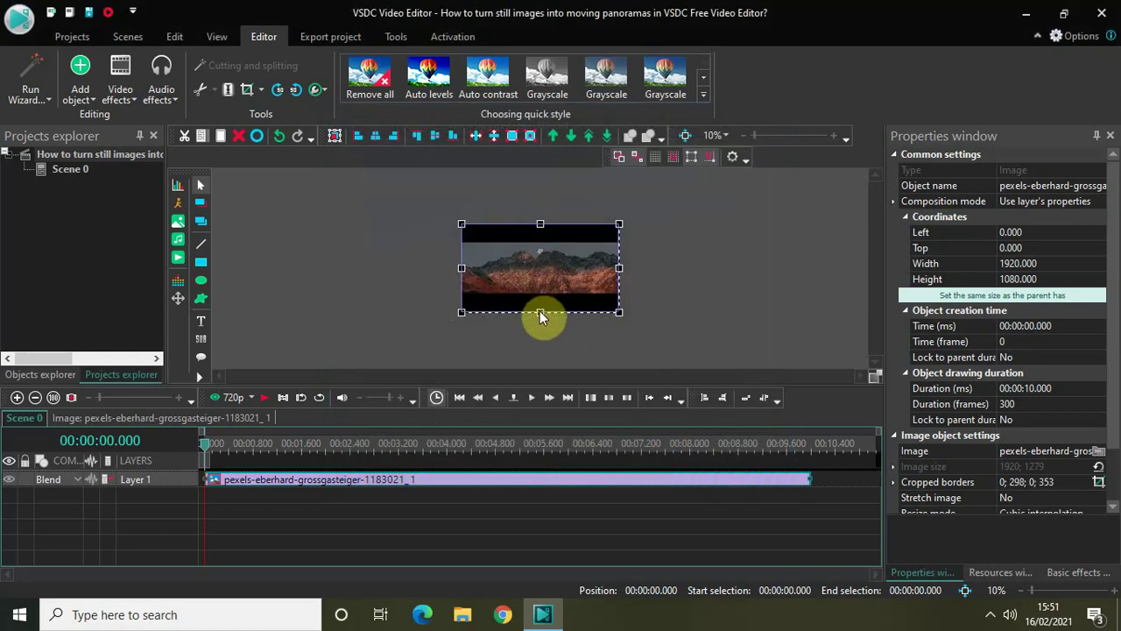
- Resize the cropped strip to 3240×1080 past the right edge and play a scene preview
drag(540, 311, 538, 274)
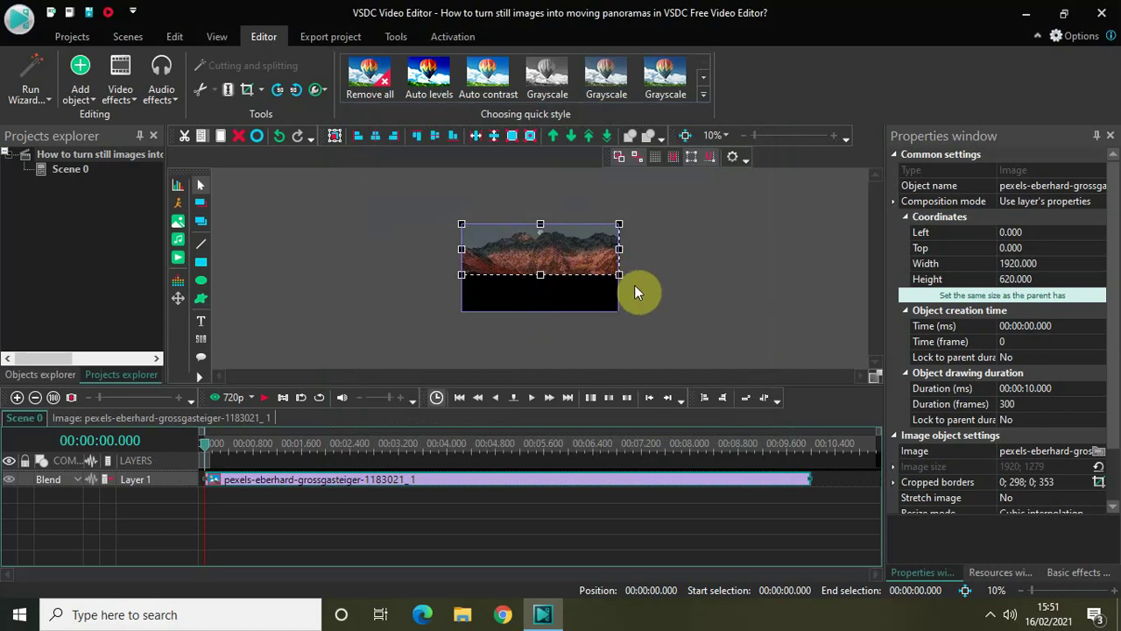
drag(619, 275, 727, 312)
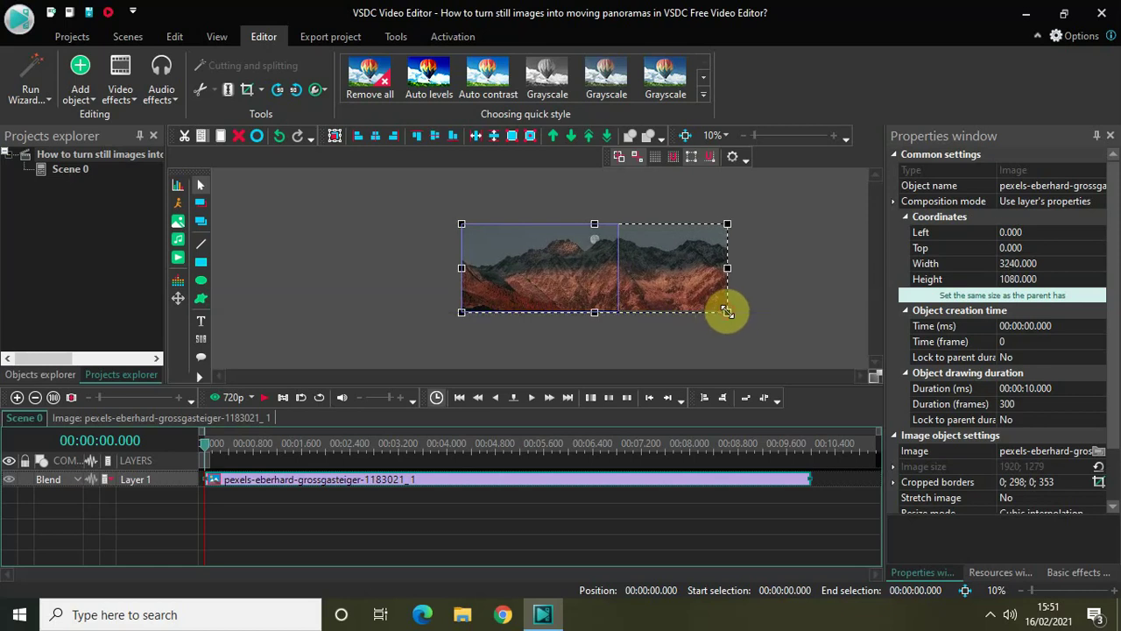
click(681, 337)
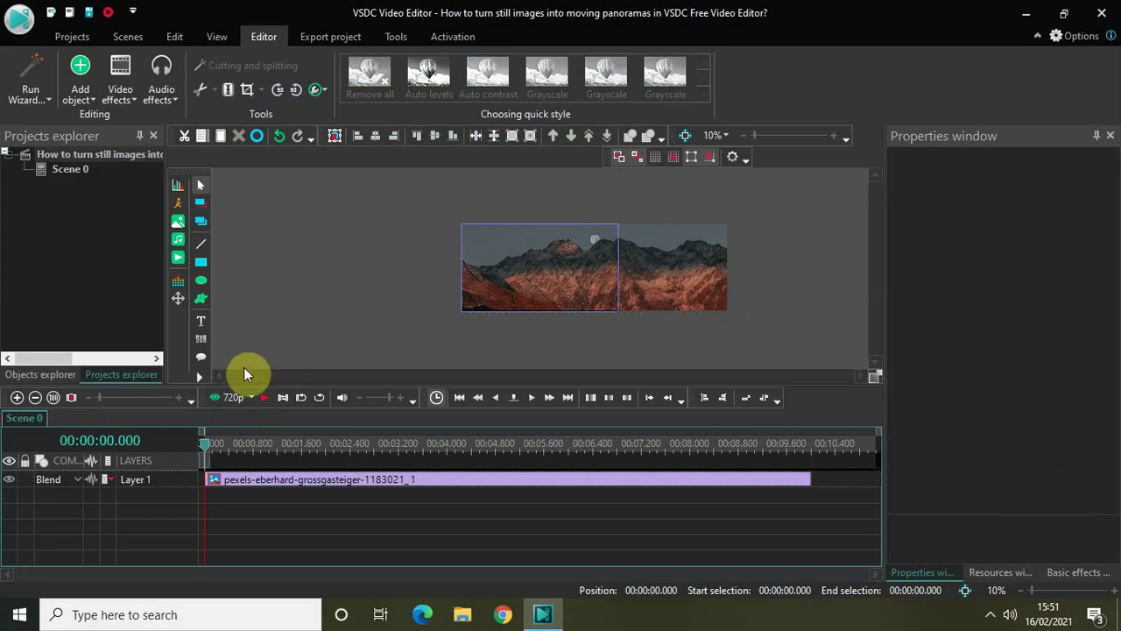
click(225, 397)
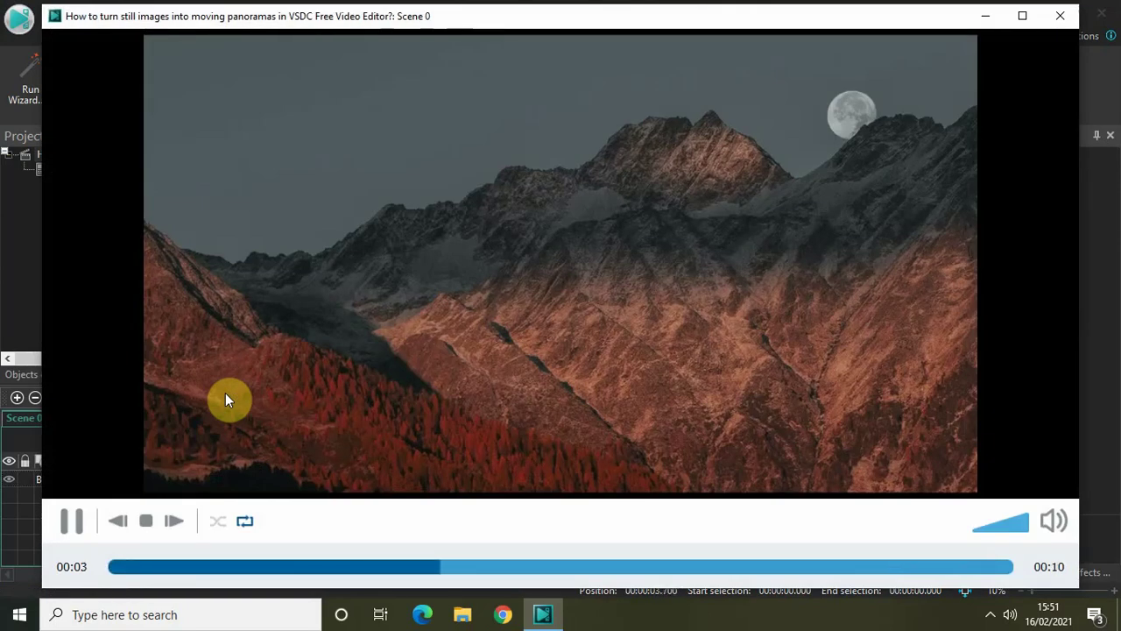
- Pause the scene preview and close the preview window
key(space)
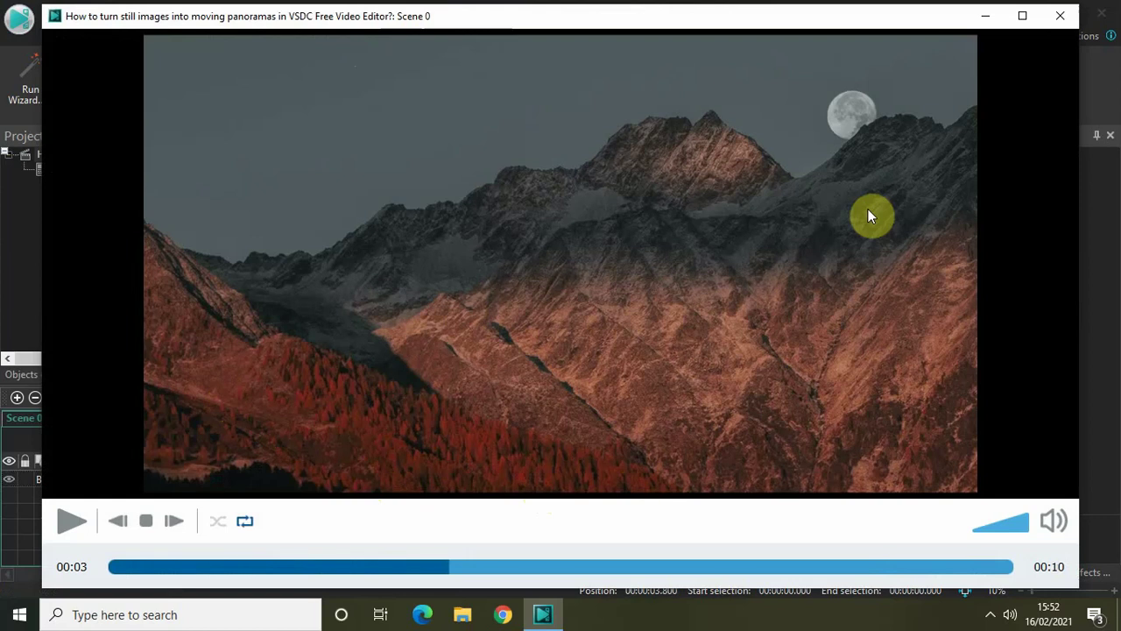
click(1060, 16)
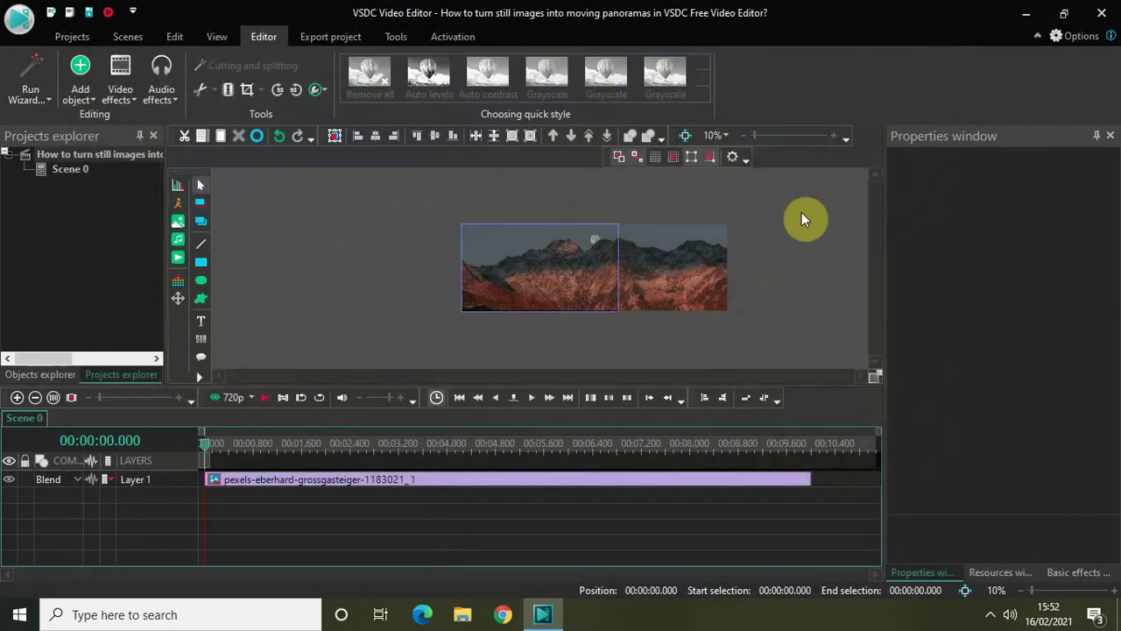
- Undo the recent resizes, returning the mountain image to 1920×620
click(671, 274)
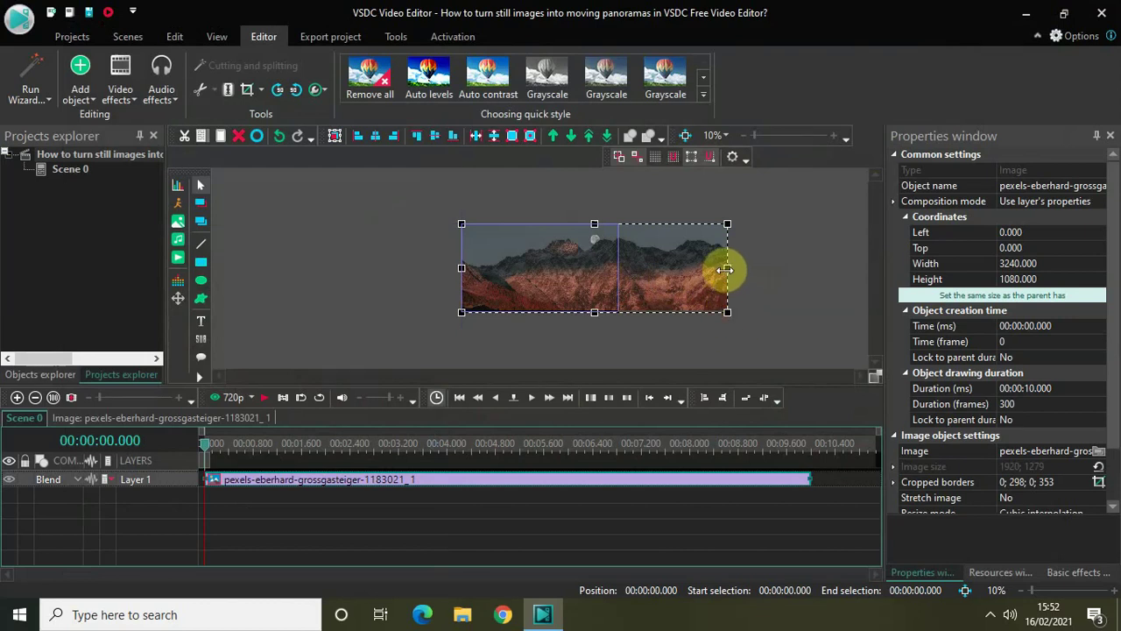
drag(727, 269, 729, 269)
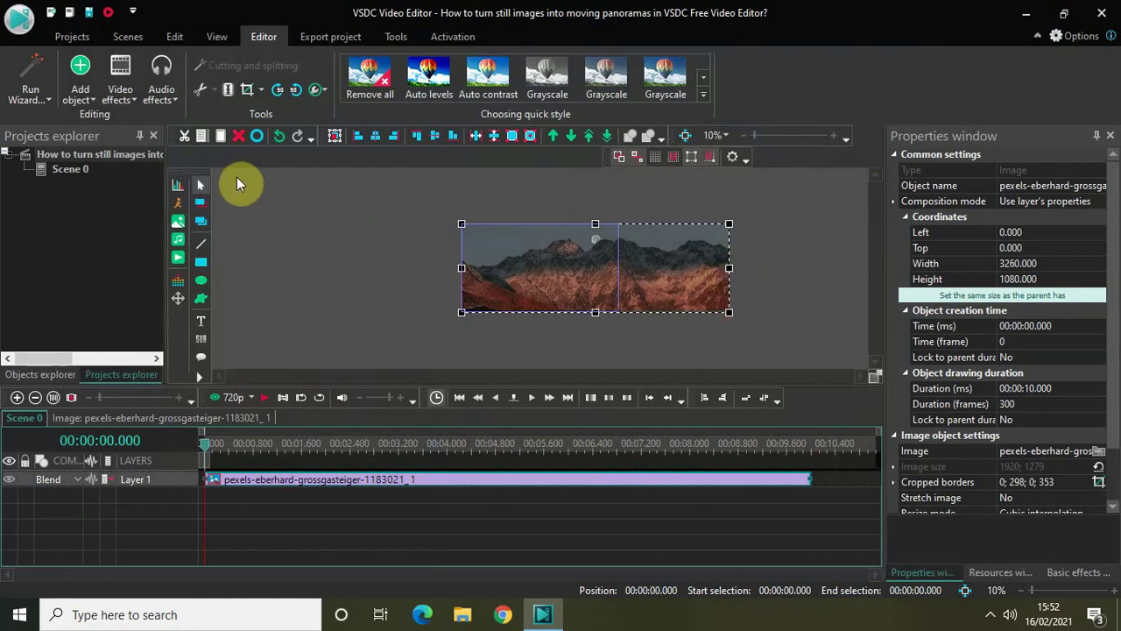
click(281, 136)
click(281, 137)
click(281, 136)
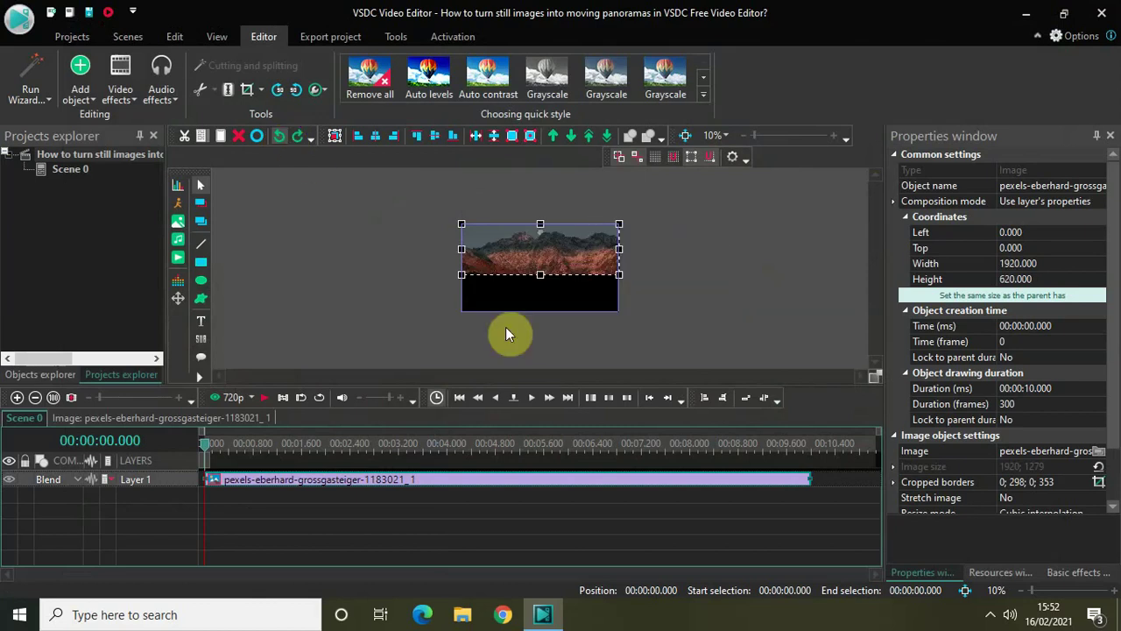
- Resize the image to about 3280×1080, extending well past the scene's right edge
drag(540, 273, 540, 276)
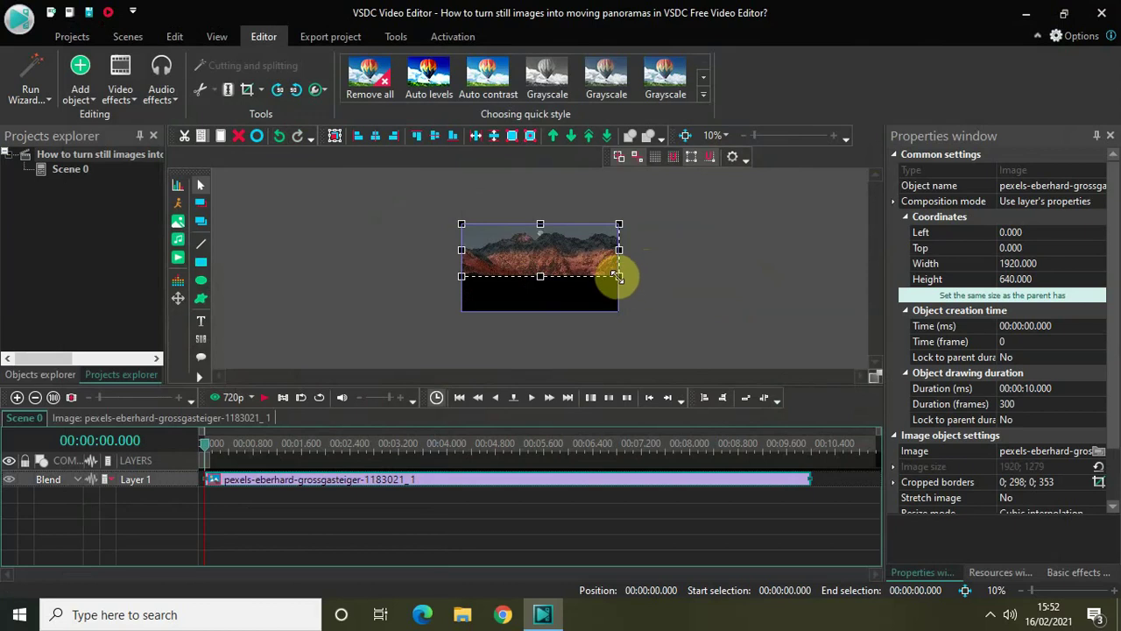
drag(617, 276, 723, 312)
click(373, 323)
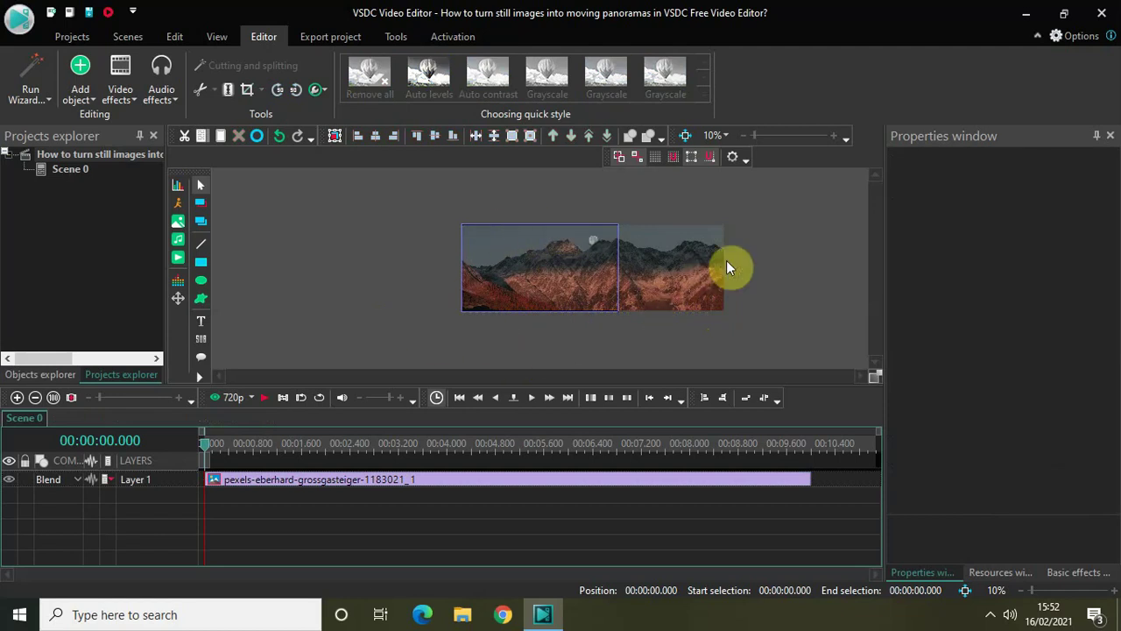
click(693, 262)
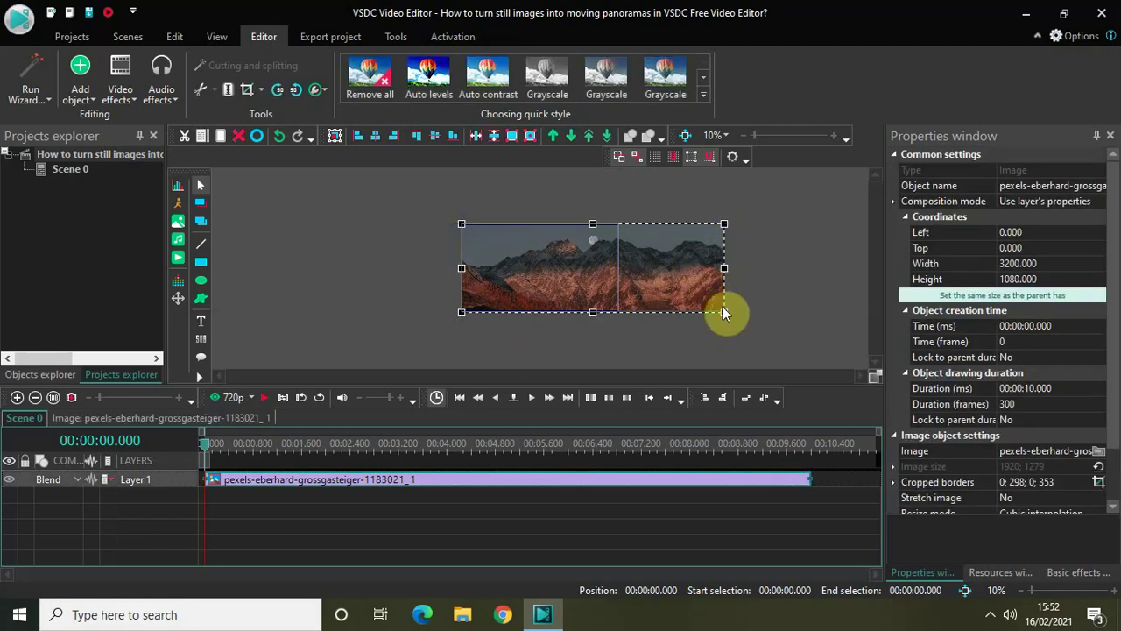
drag(723, 312, 728, 310)
click(632, 345)
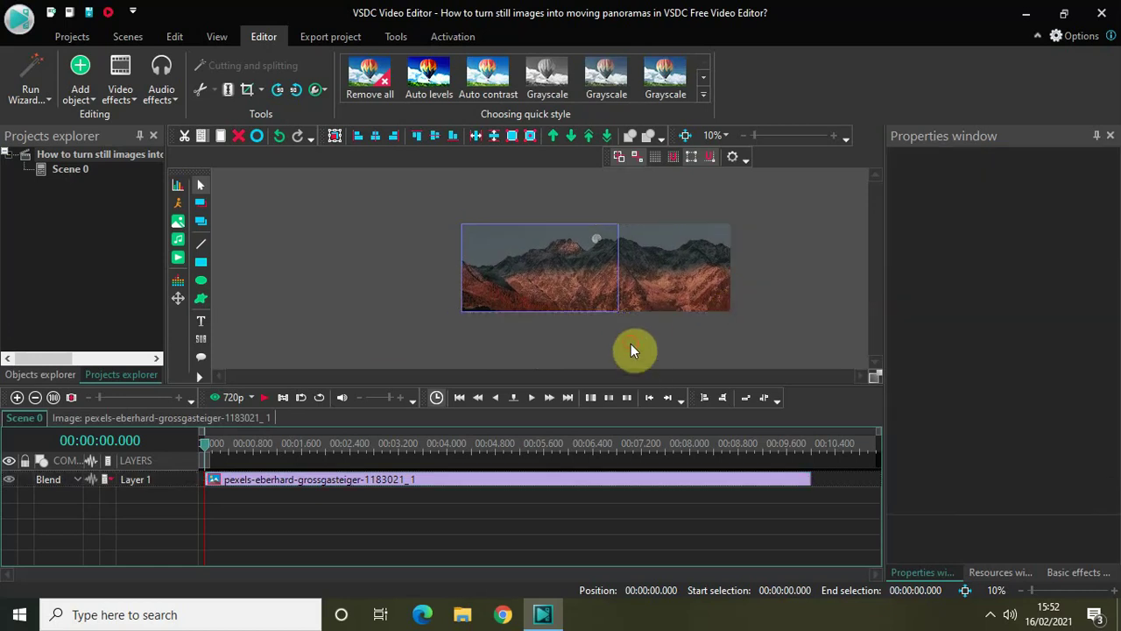
- Preview the scene, then pause and close the preview
click(229, 398)
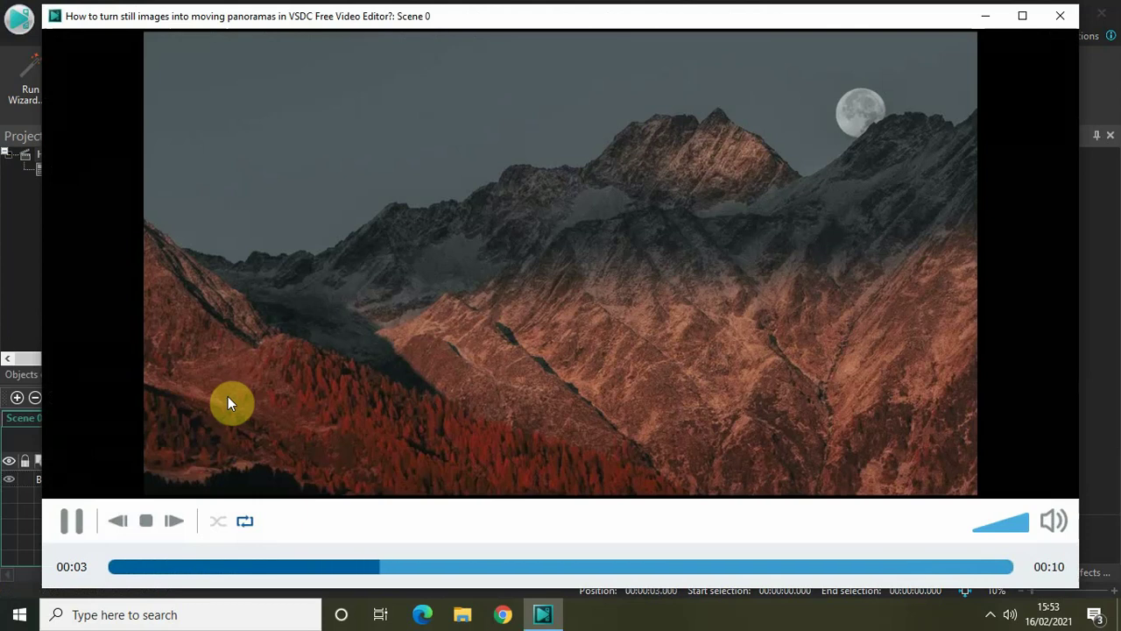
key(space)
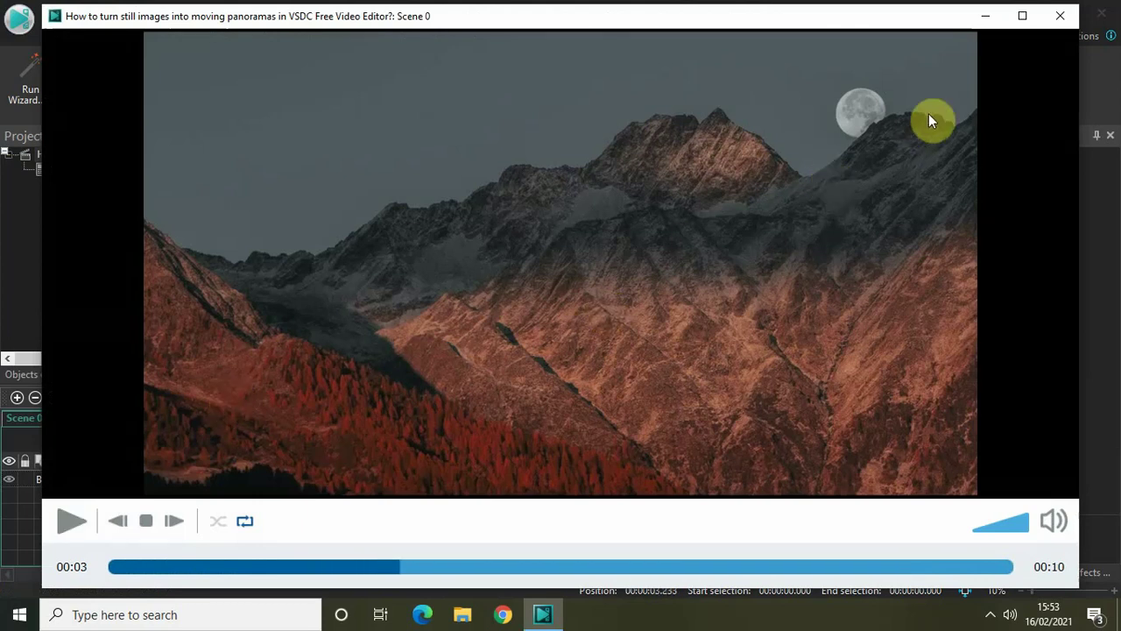
click(1060, 20)
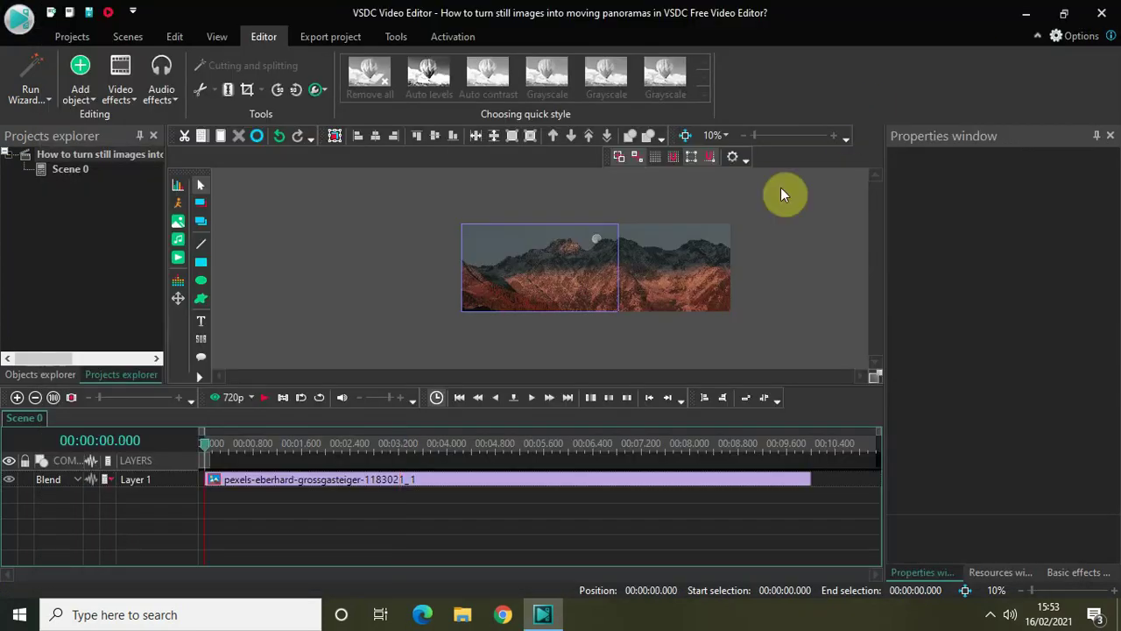
- Add a Movement effect to the mountain image clip with default position settings
click(401, 480)
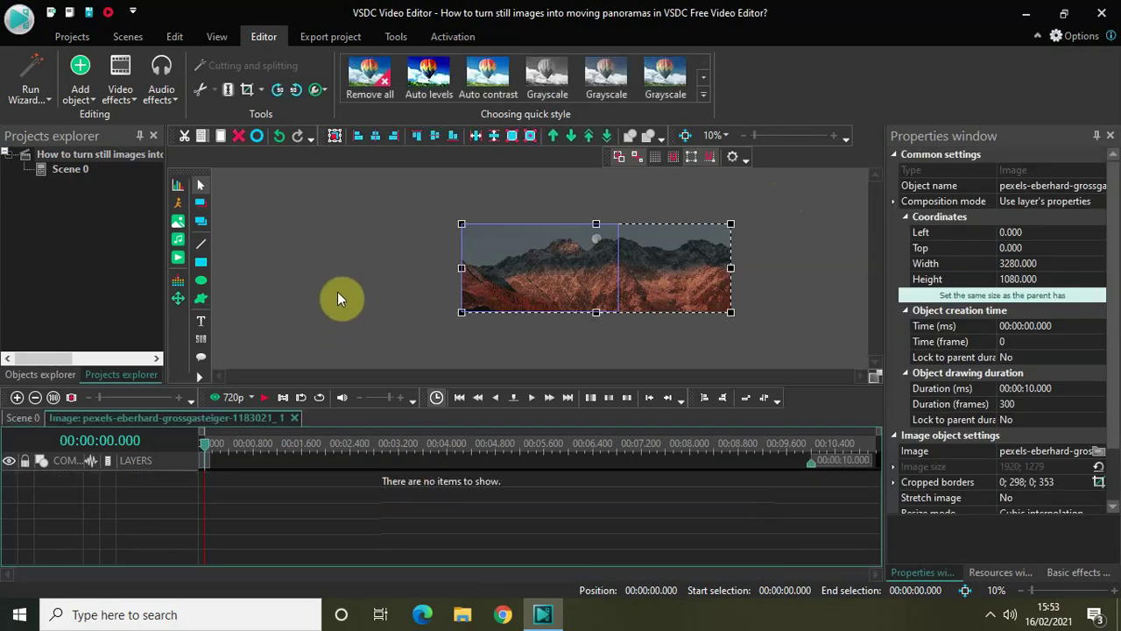
click(80, 77)
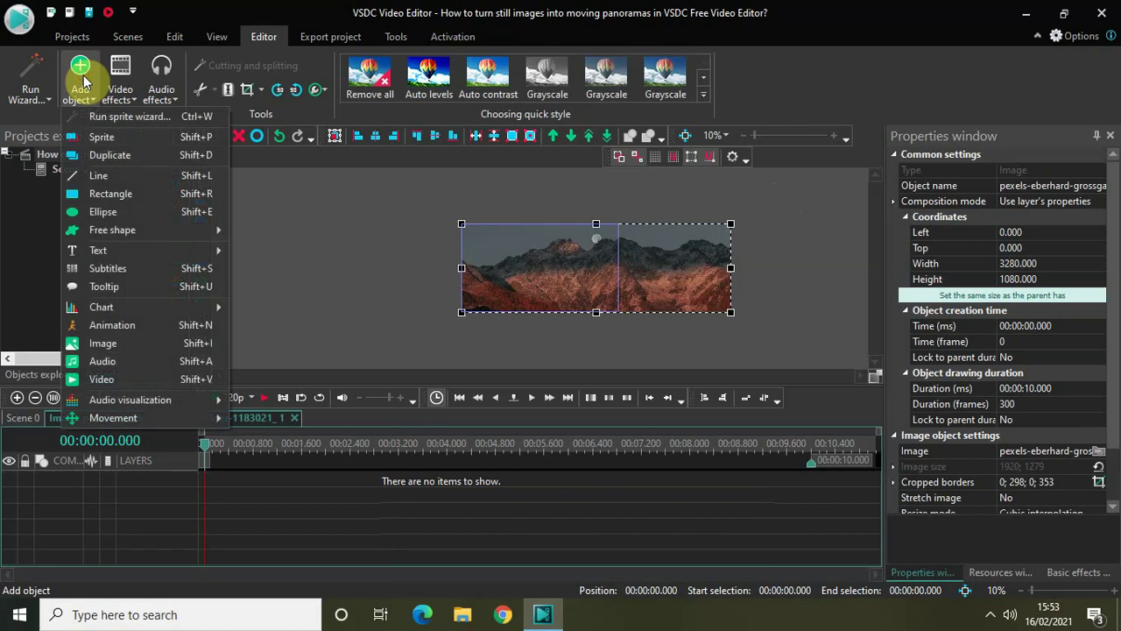
mouse_move(141, 417)
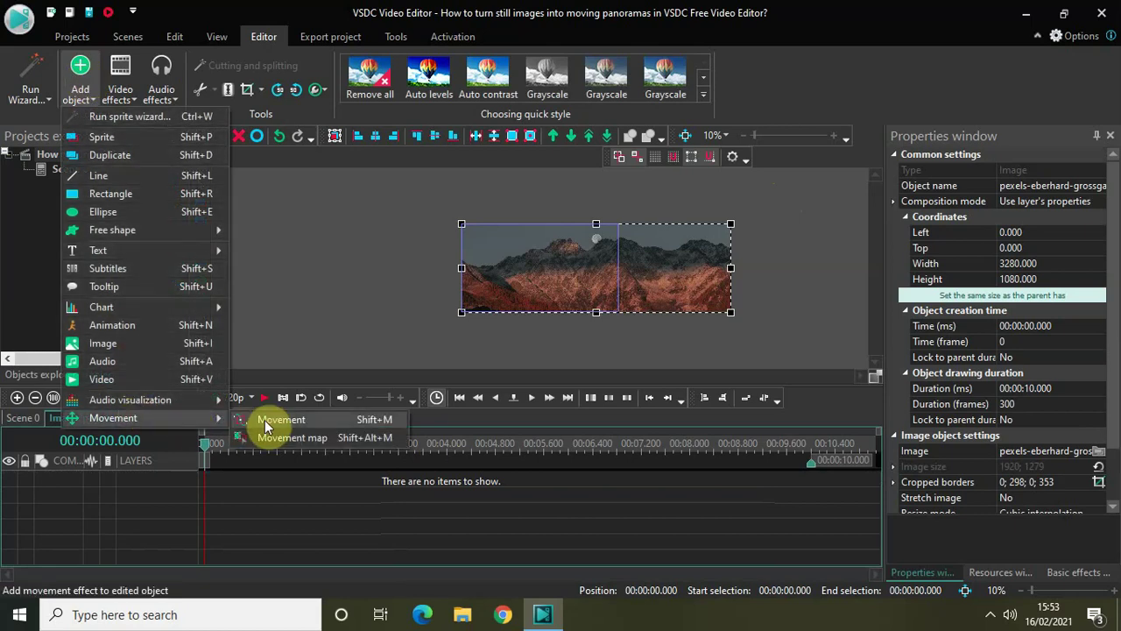
click(281, 421)
click(653, 373)
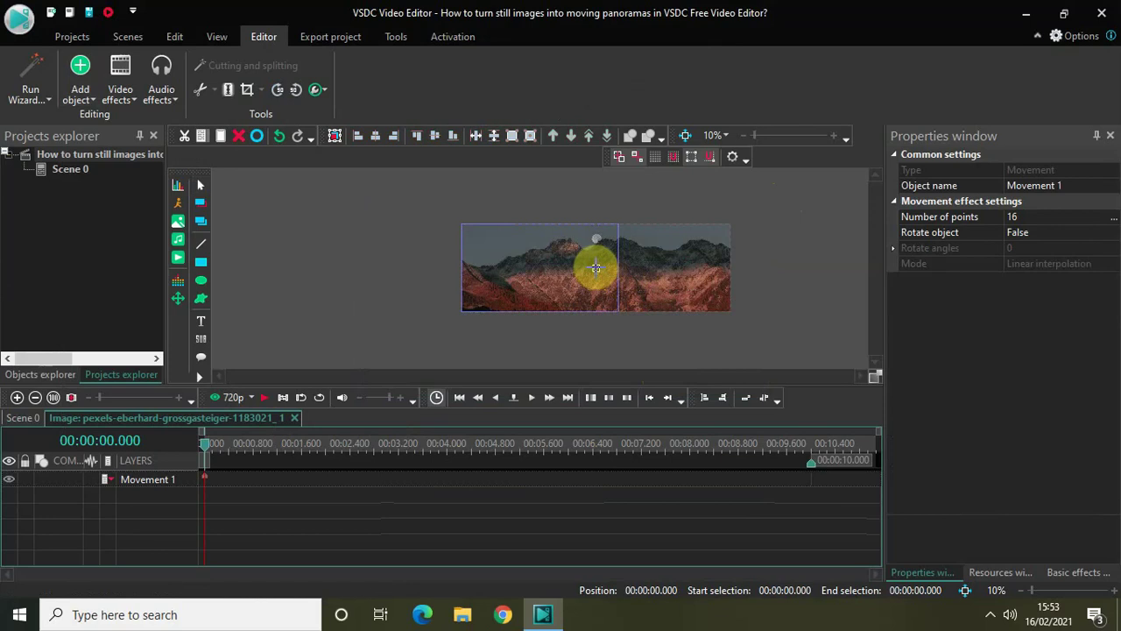
- Set the movement's end point at X 290 and preview the leftward 720p pan
click(591, 267)
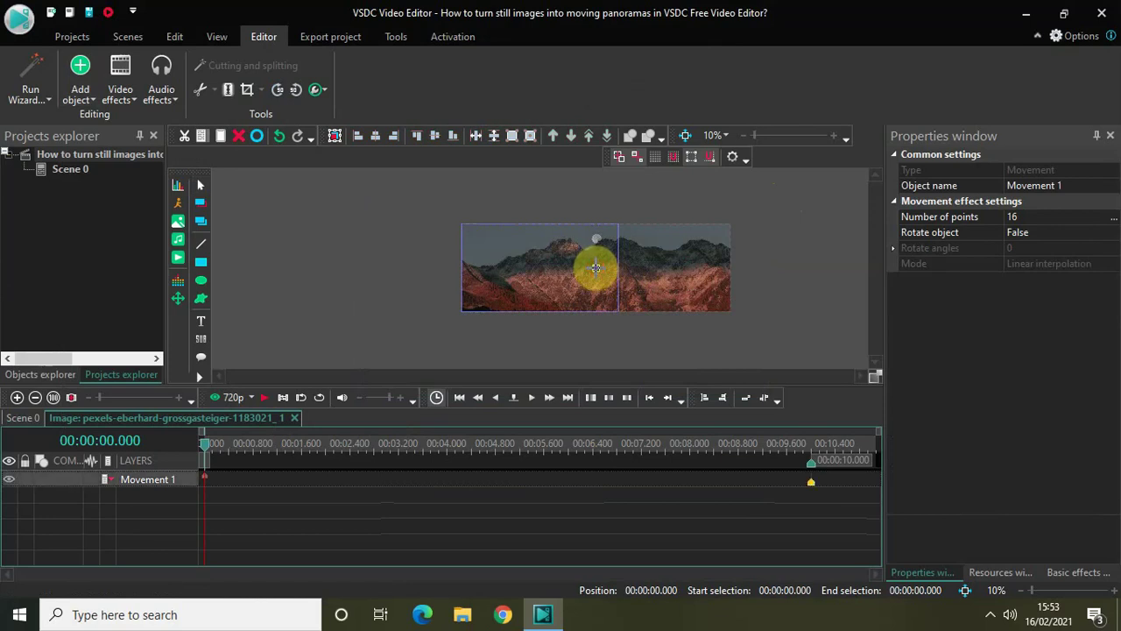
drag(589, 267, 485, 268)
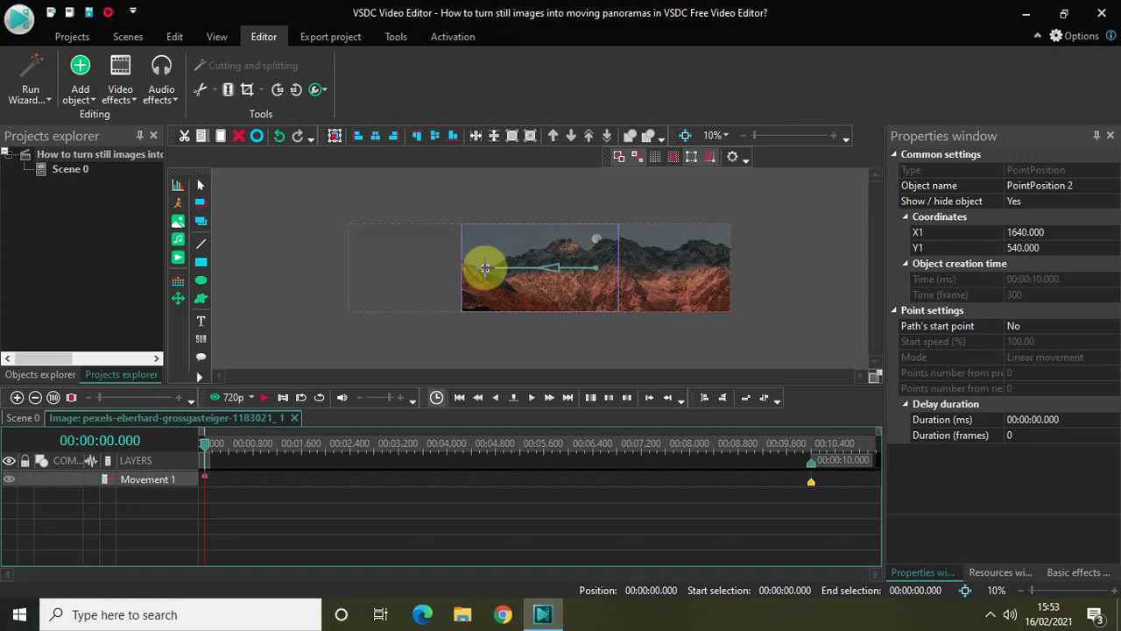
drag(485, 268, 484, 268)
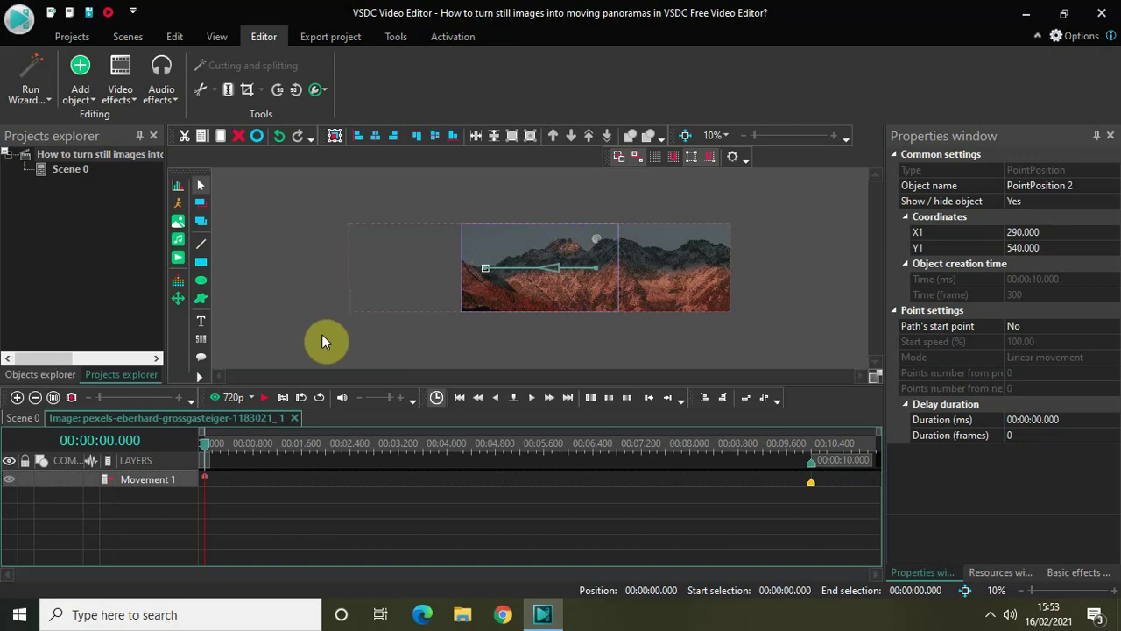
click(221, 399)
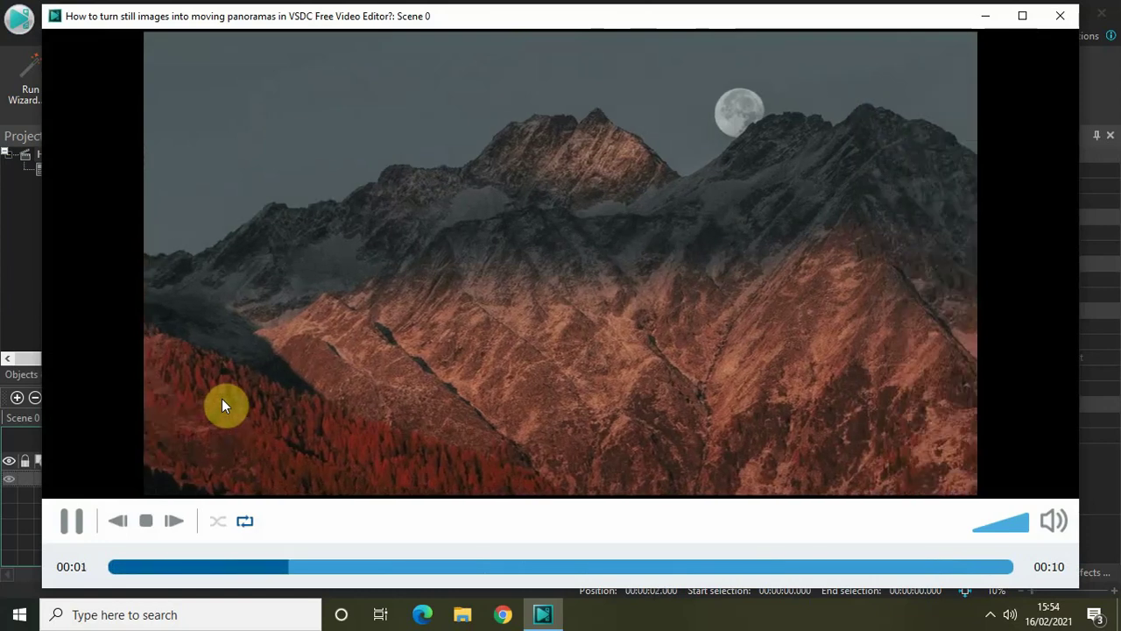
key(space)
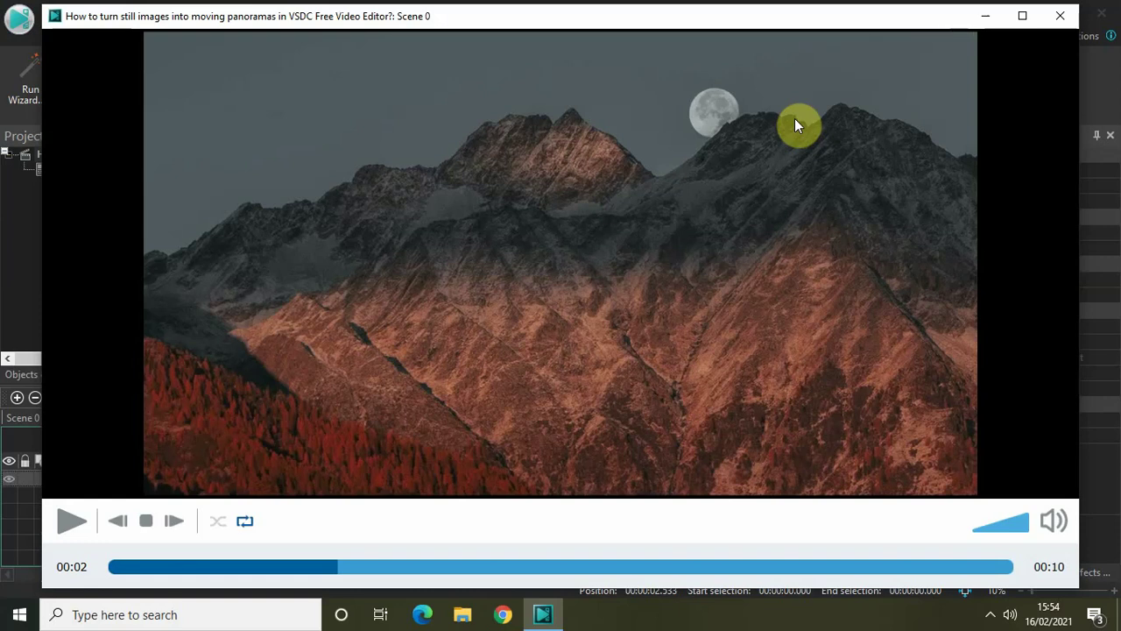
key(space)
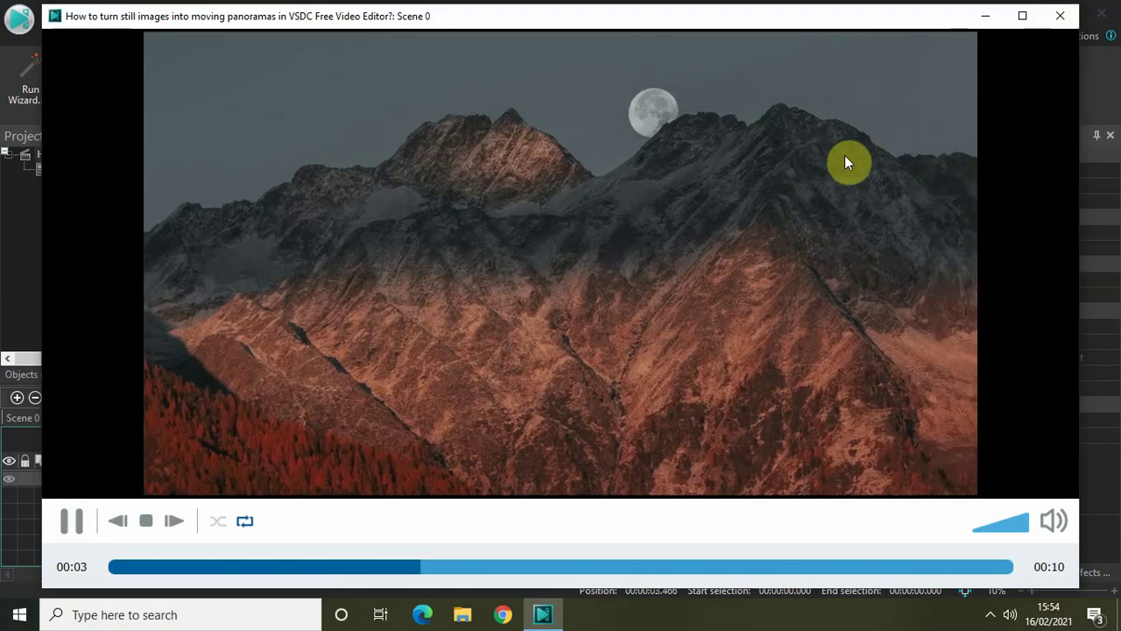